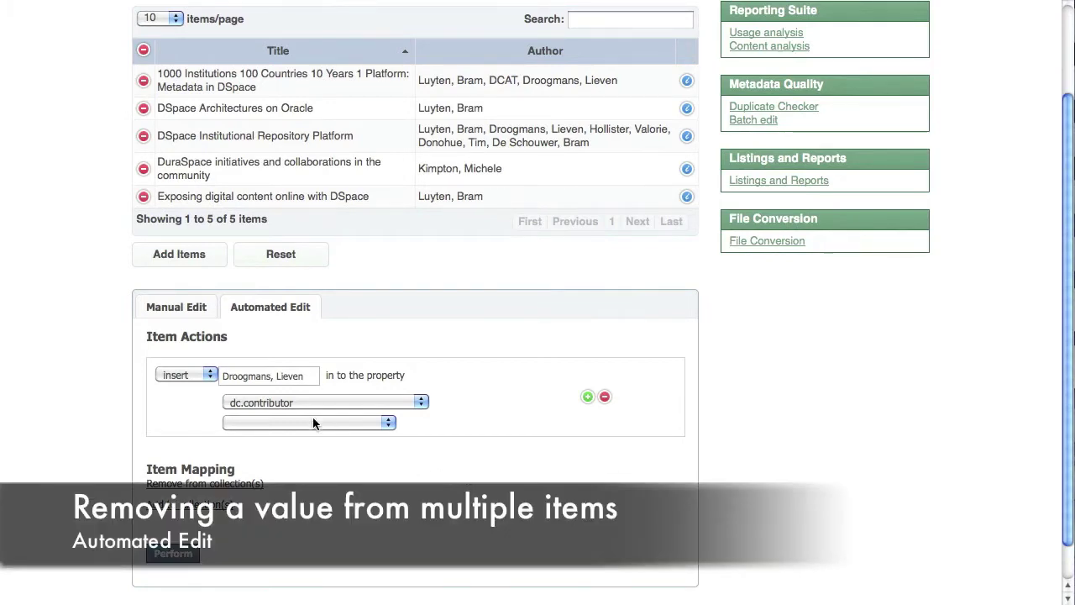
# Step: Set the batch action to remove dc.contributor values when they contain the contributor's surname
pyautogui.click(210, 376)
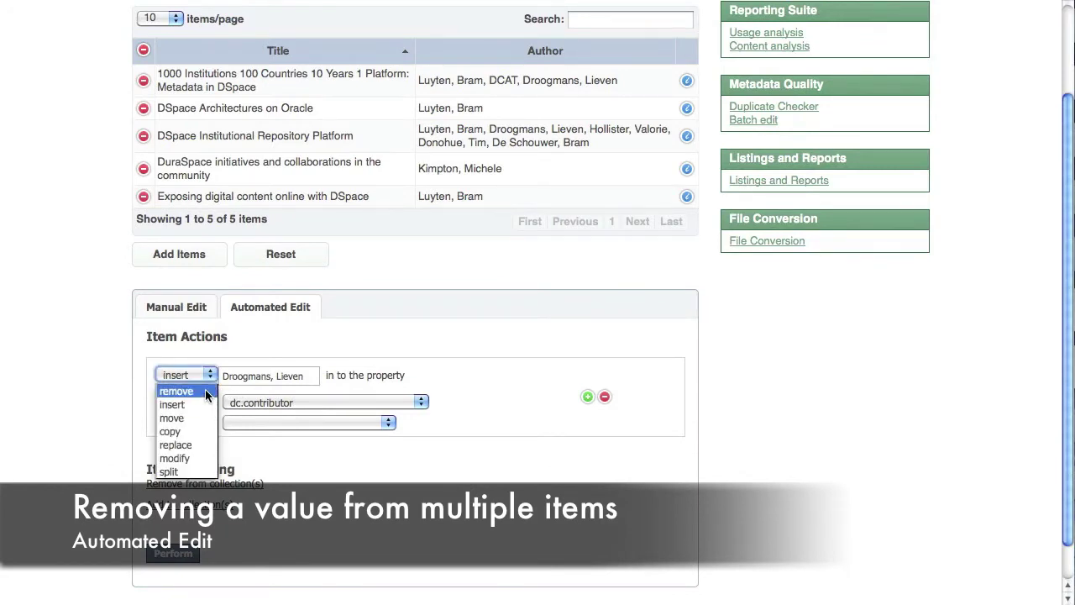
pyautogui.click(205, 389)
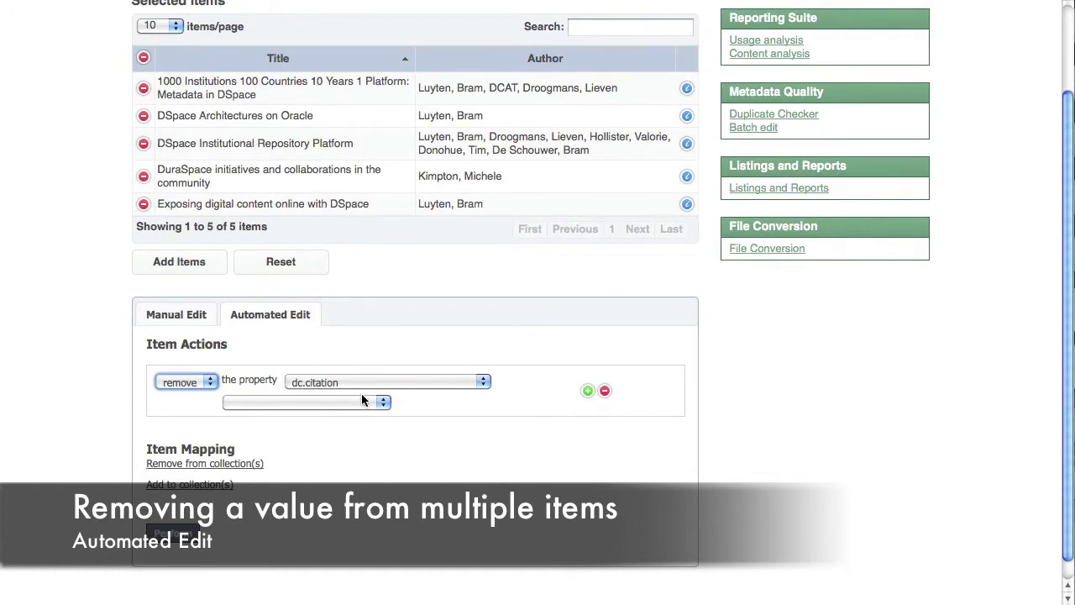
pyautogui.click(373, 383)
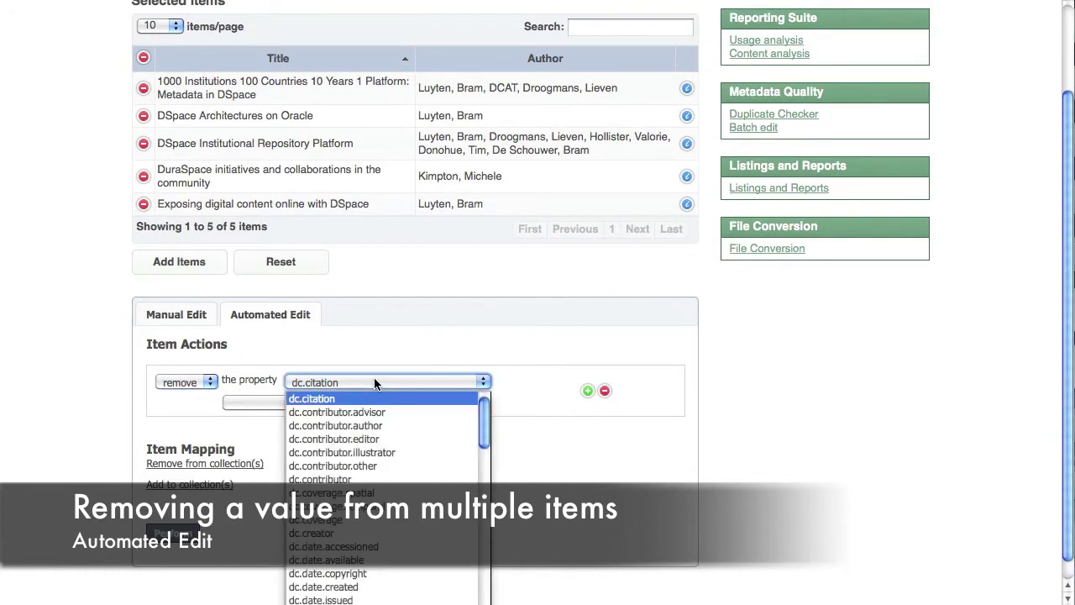
pyautogui.click(366, 480)
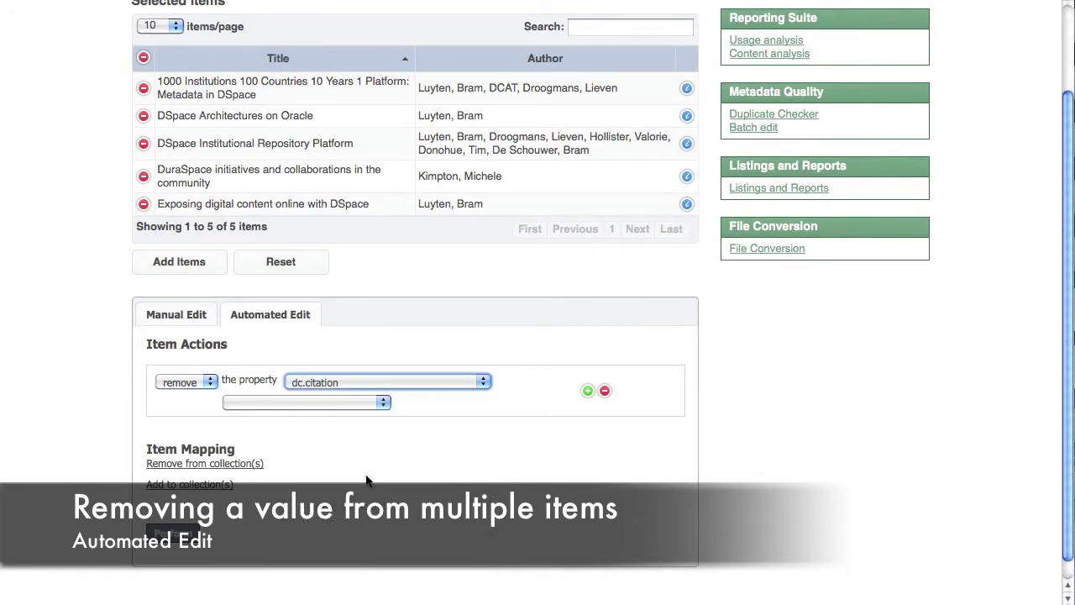
pyautogui.click(383, 402)
pyautogui.click(353, 428)
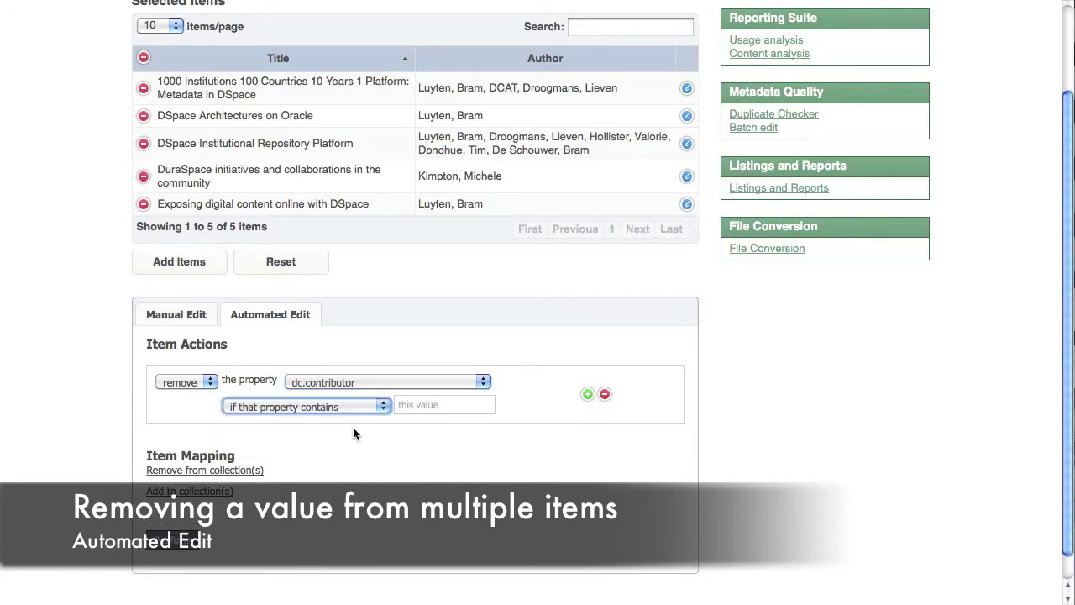
pyautogui.click(424, 409)
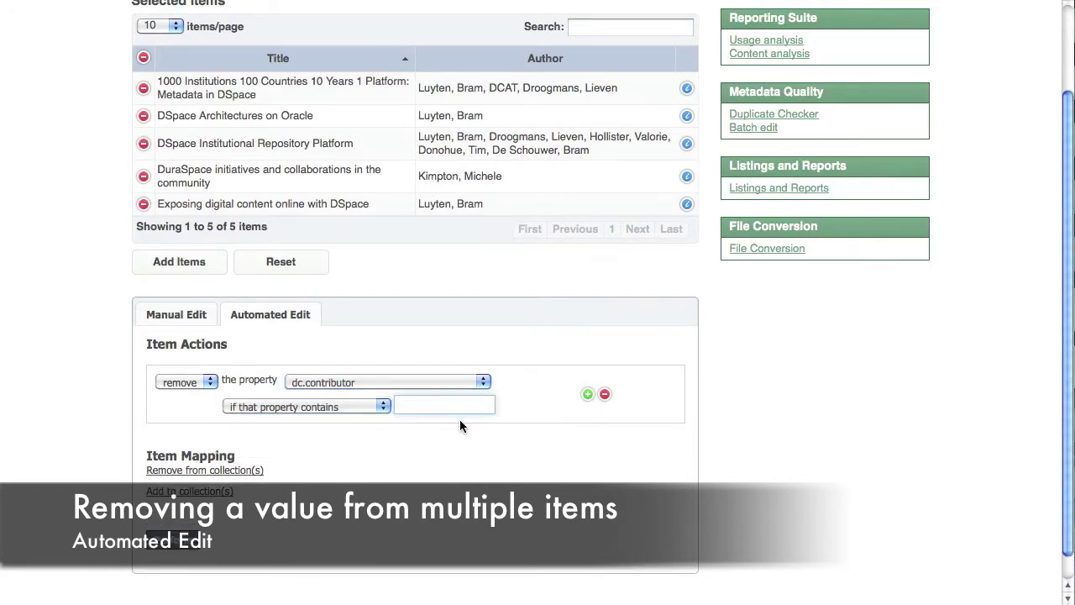
pyautogui.write('Droogmans')
pyautogui.click(493, 495)
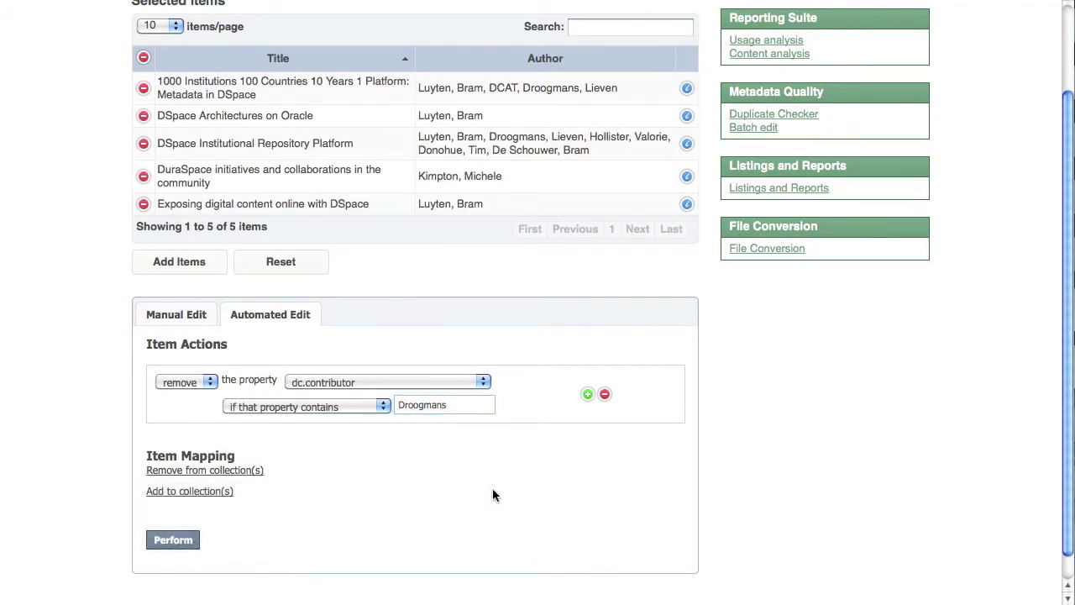
# Step: Add the items to Document Collection under the Items with documents community
pyautogui.click(205, 493)
pyautogui.scroll(-3, 324, 496)
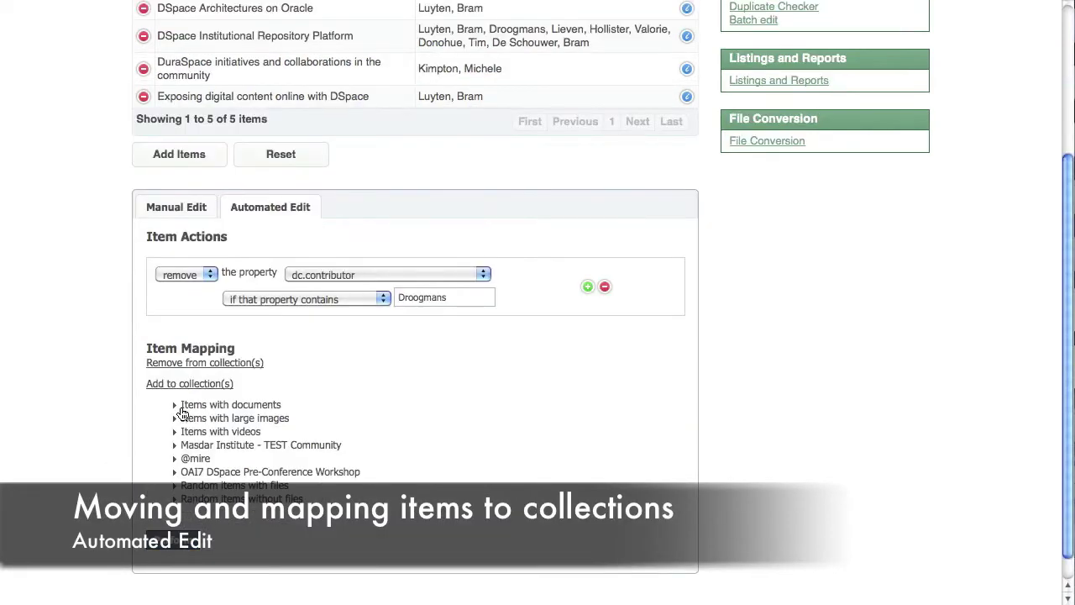
pyautogui.click(174, 409)
pyautogui.click(193, 417)
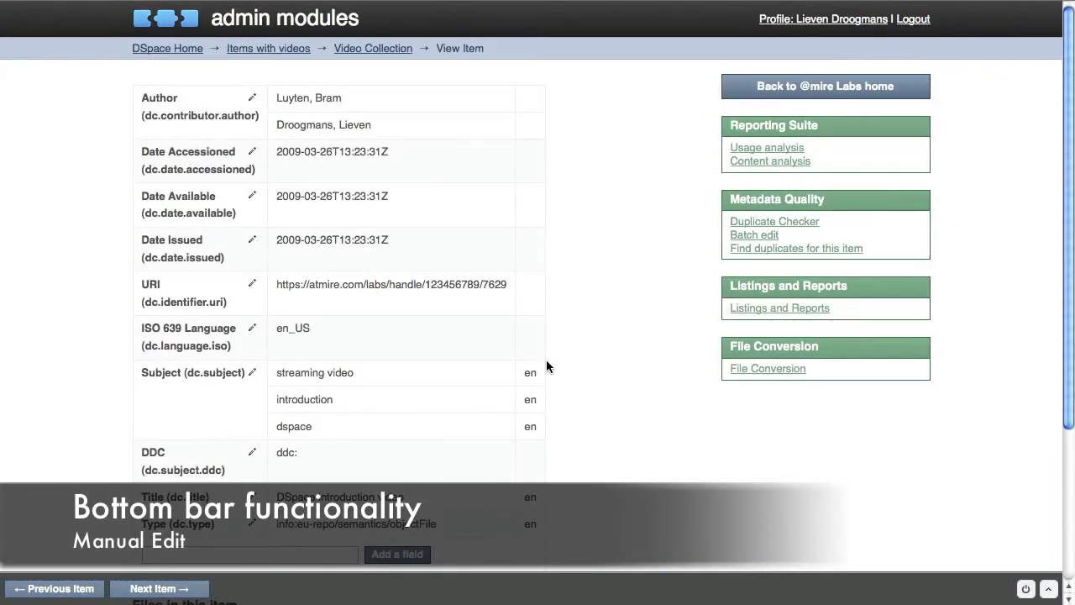
# Step: Advance to 'Exposing digital content online with DSpace' and expand the items and settings panel
pyautogui.click(184, 591)
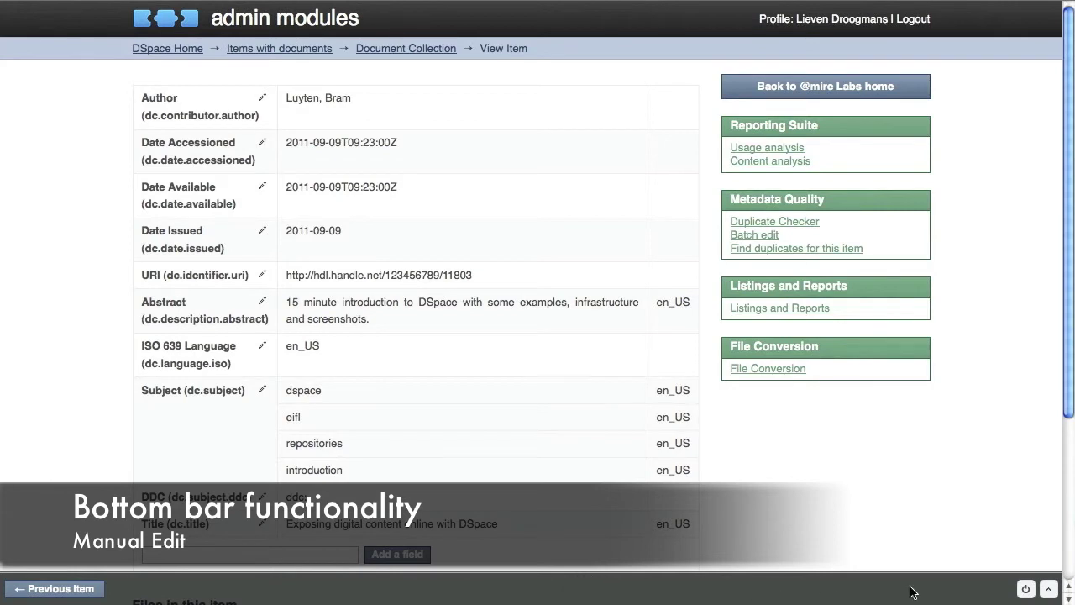
pyautogui.click(1049, 591)
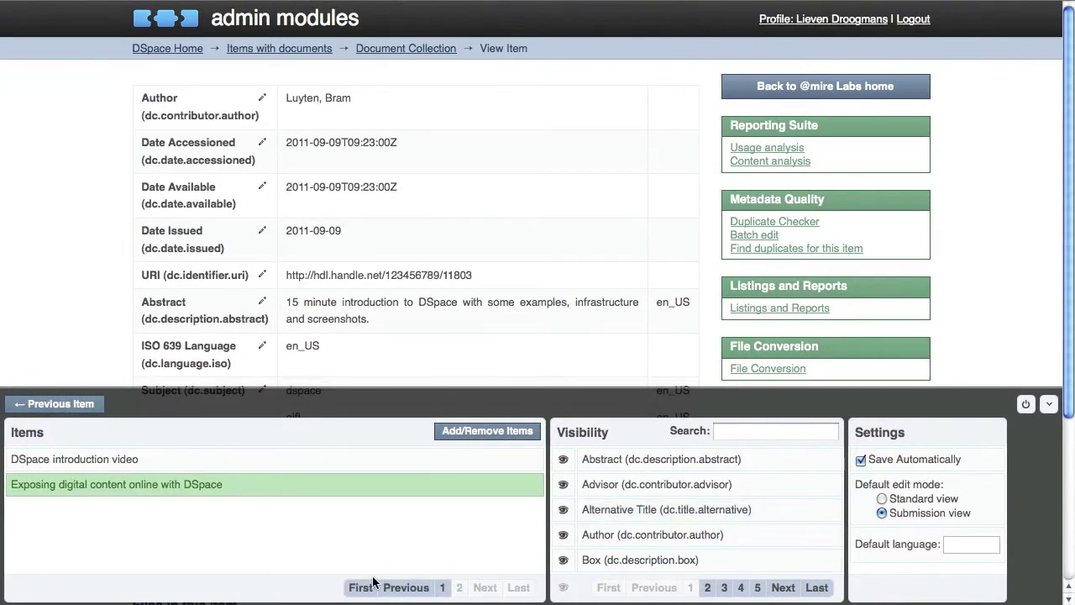
# Step: On page 2, add a new author's last and first name to the '1000 Institutions' item
pyautogui.click(459, 588)
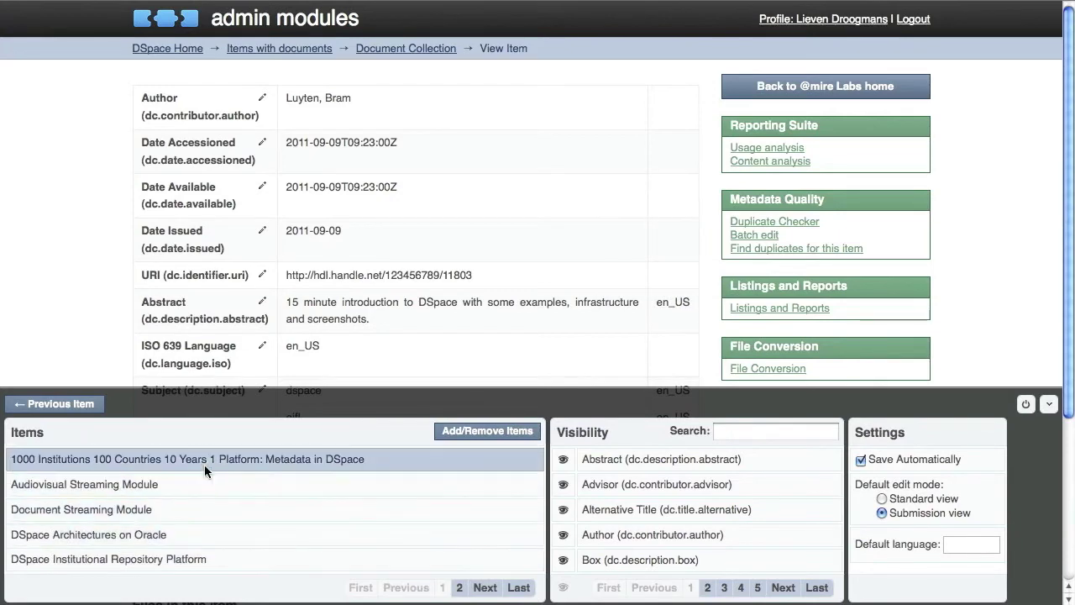
pyautogui.click(205, 466)
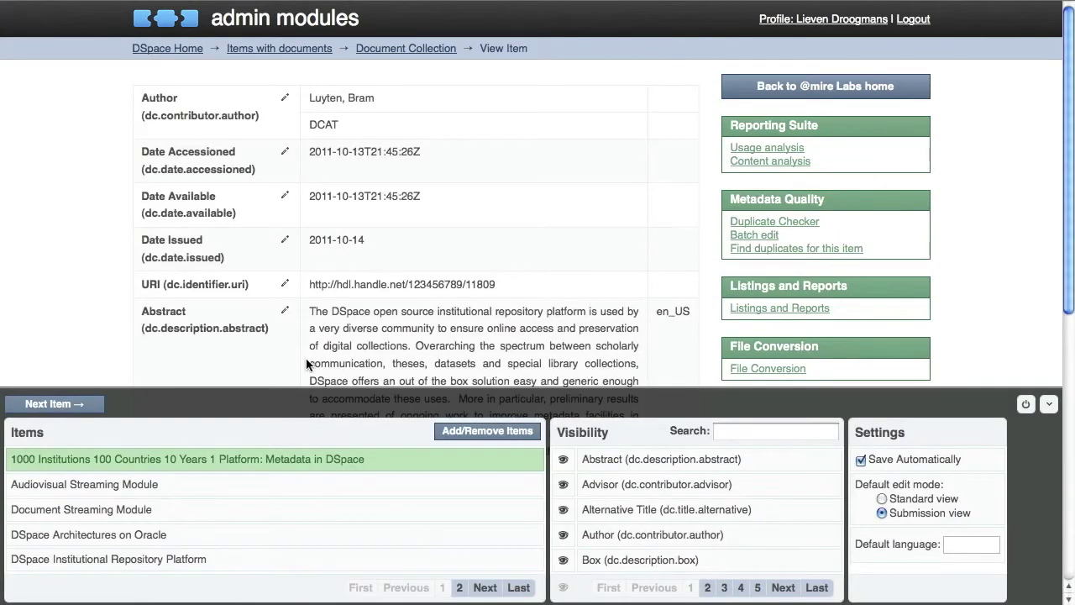
pyautogui.click(285, 99)
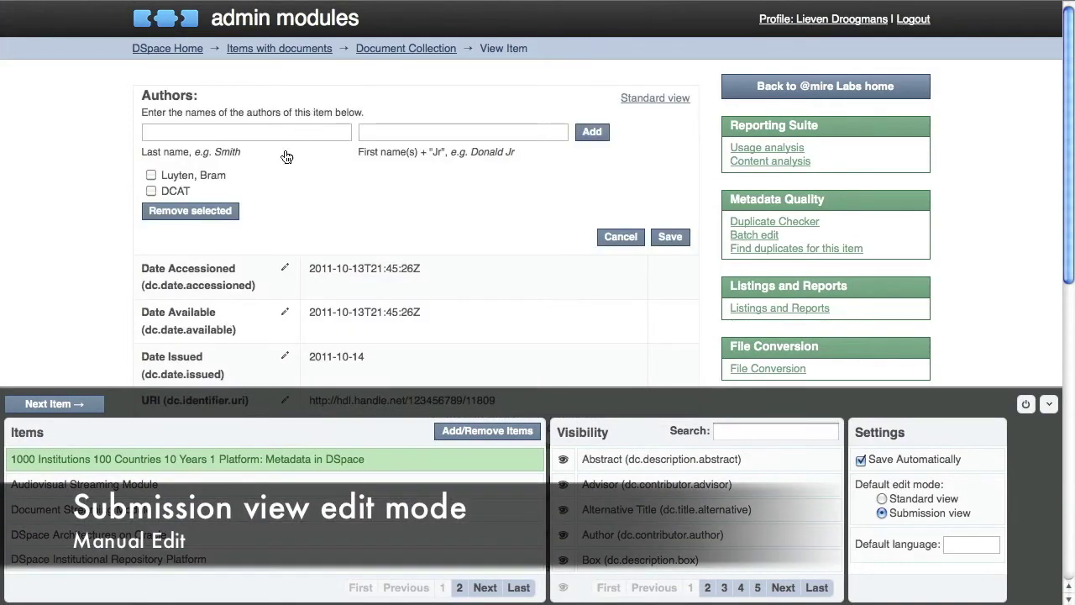
pyautogui.click(247, 136)
pyautogui.write('Droogmans')
pyautogui.press('Tab')
pyautogui.write('Lieven')
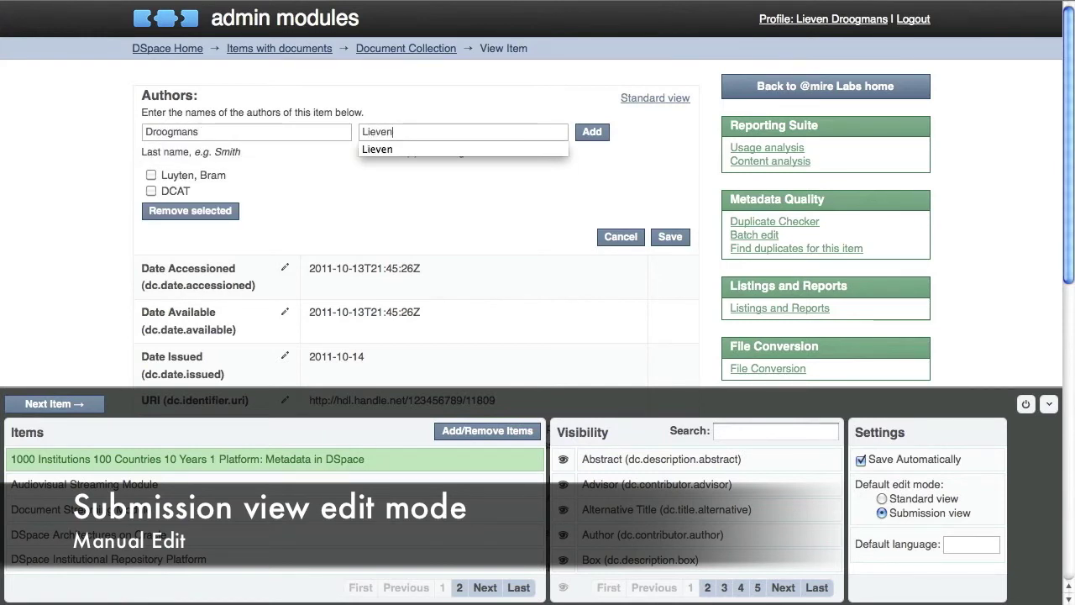
pyautogui.click(582, 132)
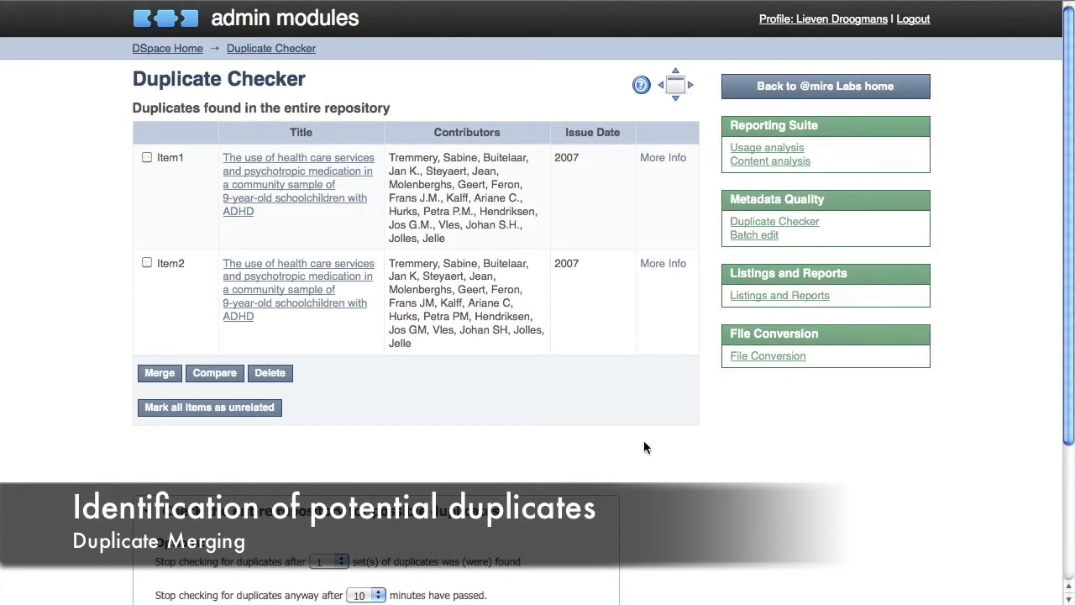
# Step: Mark Item1 of the ADHD schoolchildren duplicates and merge the two records
pyautogui.click(147, 159)
pyautogui.click(158, 373)
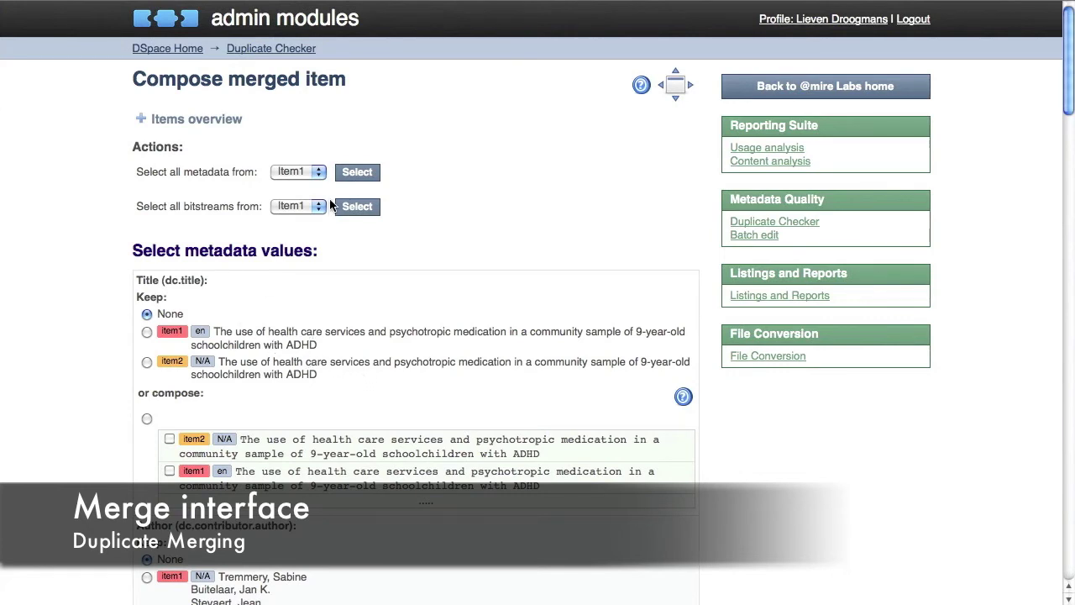
# Step: Take every metadata value from Item1 and review the fields down to Collections
pyautogui.click(355, 174)
pyautogui.scroll(-10, 393, 278)
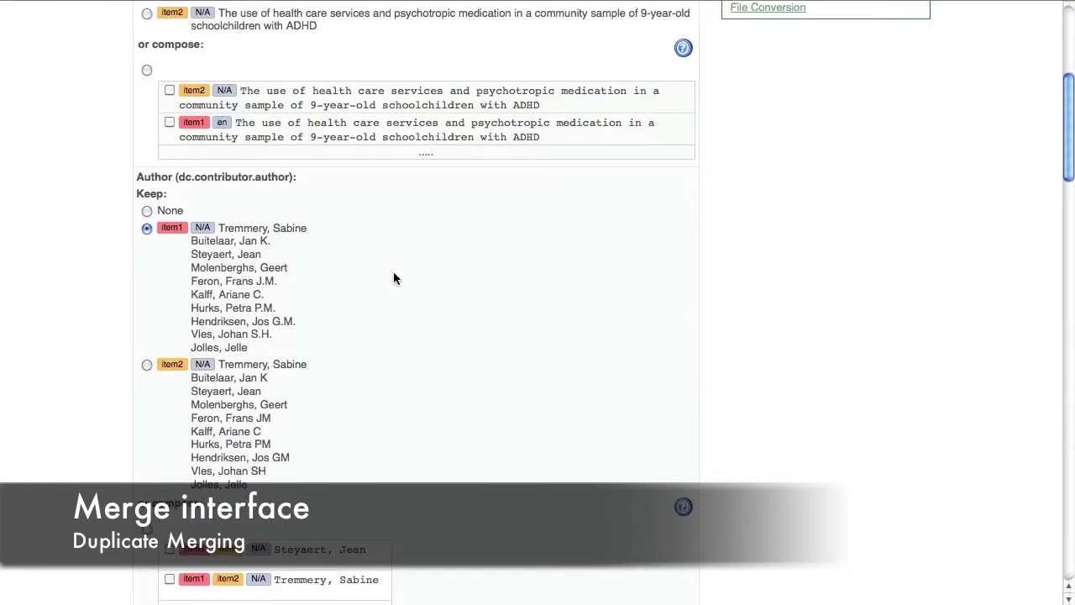
pyautogui.scroll(-2, 395, 278)
pyautogui.scroll(-8, 393, 275)
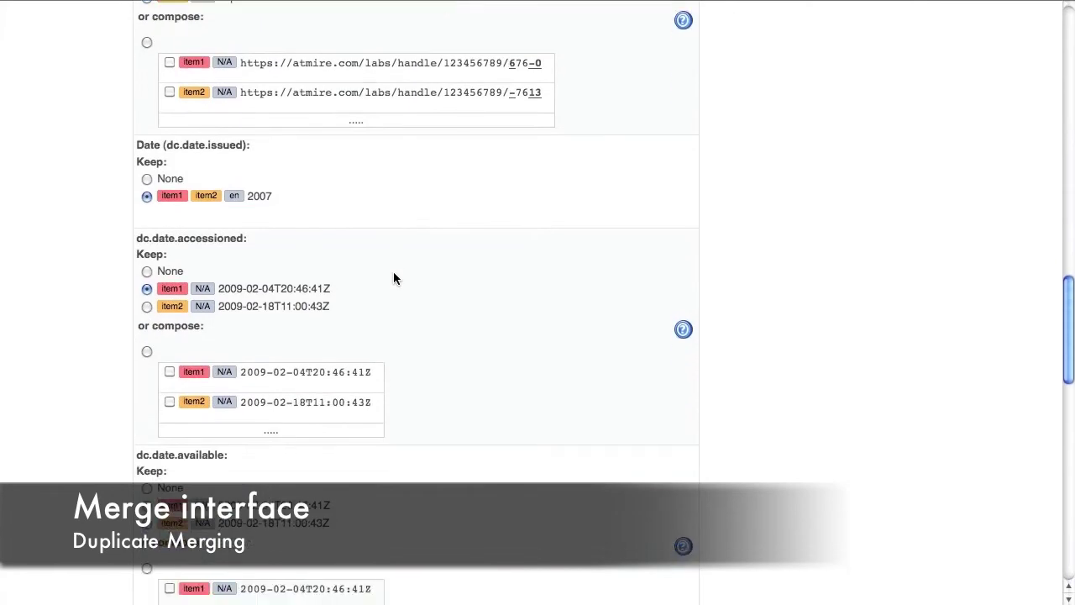
pyautogui.scroll(-5, 393, 278)
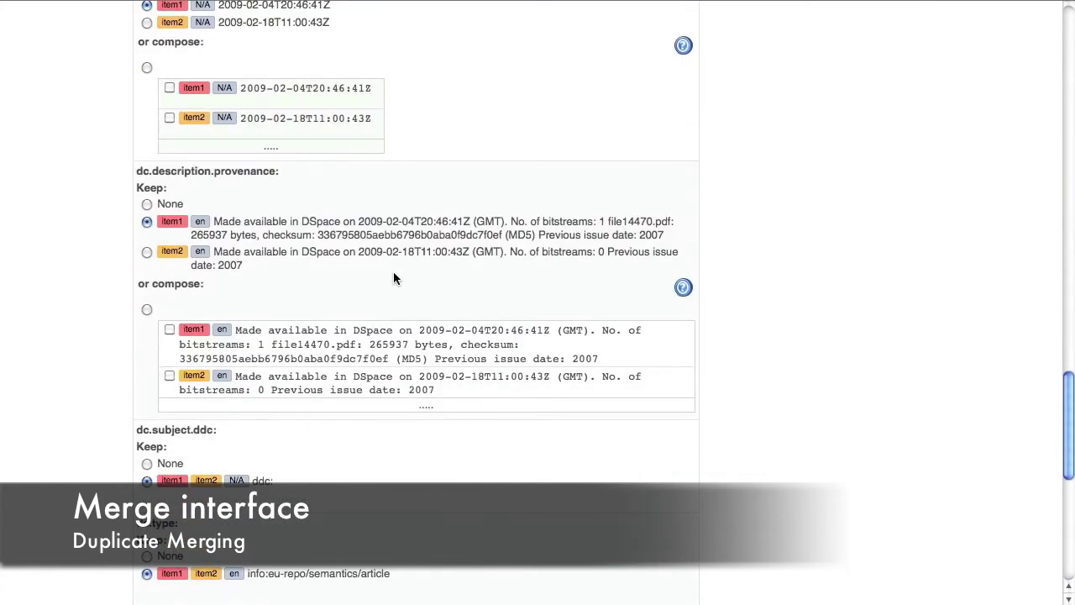
pyautogui.scroll(-7, 395, 278)
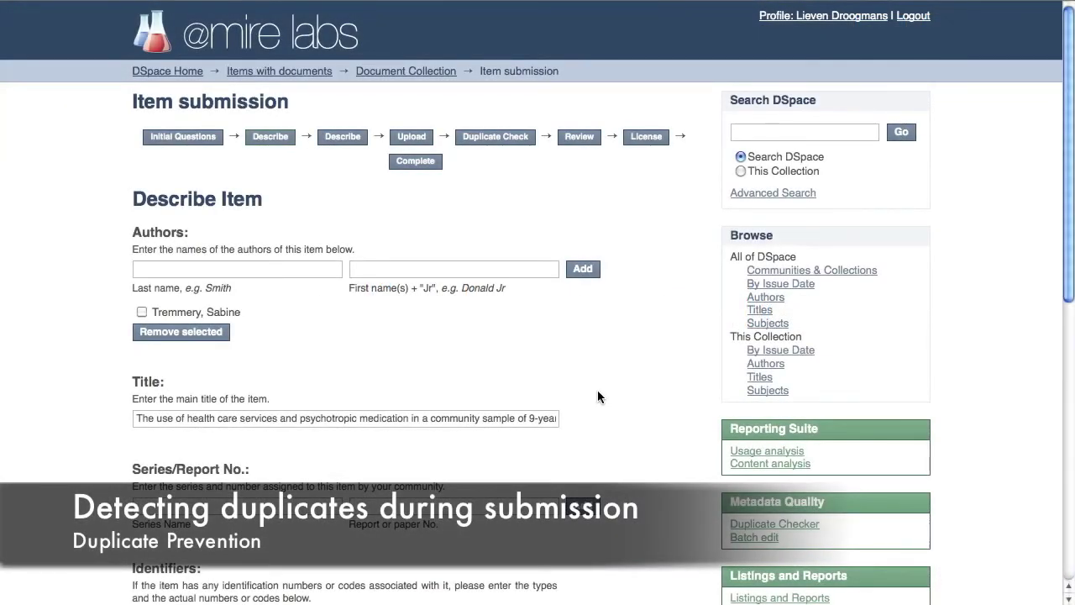
# Step: Pass both Describe Item pages and the Upload File(s) page to reach Duplicate Check
pyautogui.scroll(-2, 597, 391)
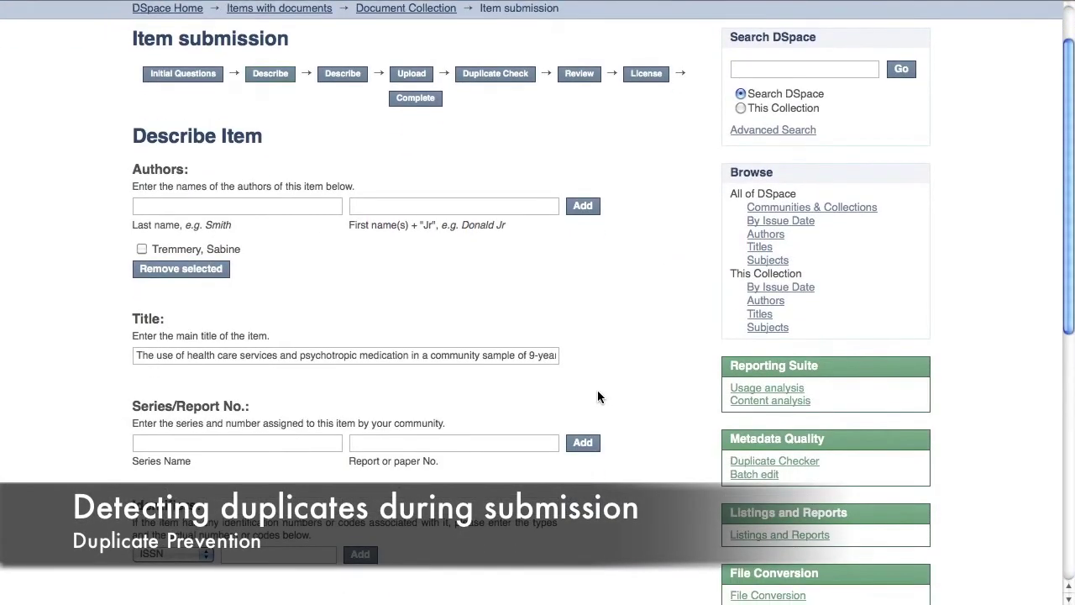
pyautogui.scroll(-10, 598, 396)
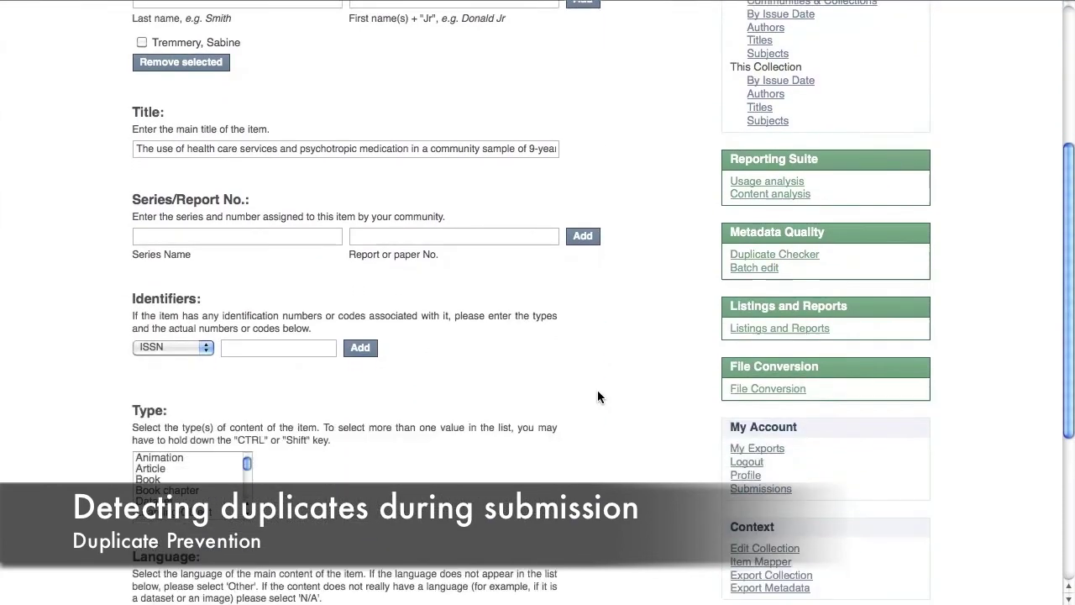
pyautogui.click(292, 406)
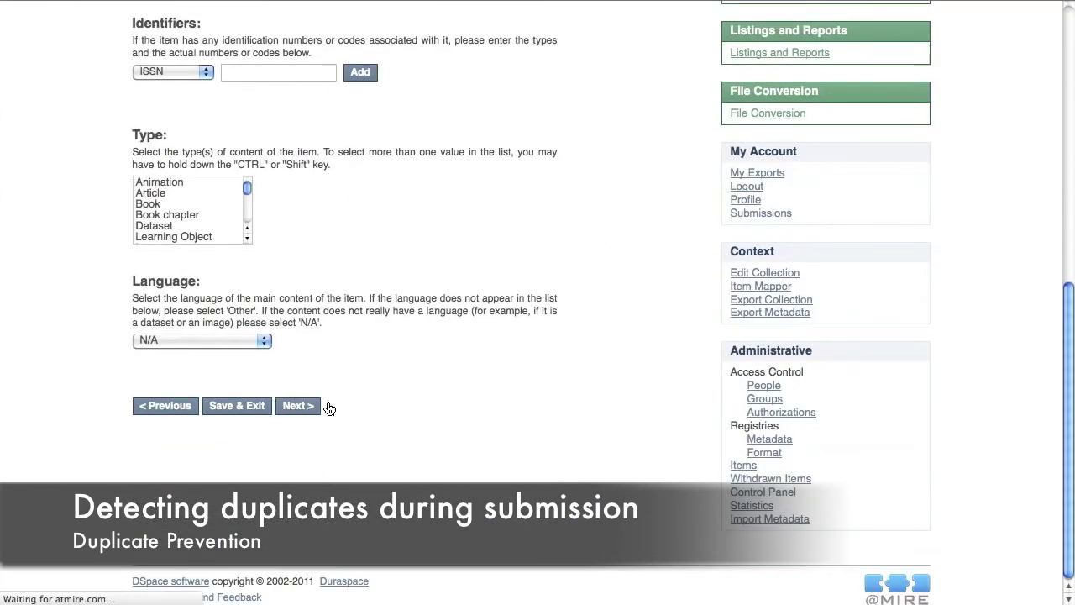
pyautogui.scroll(-8, 386, 403)
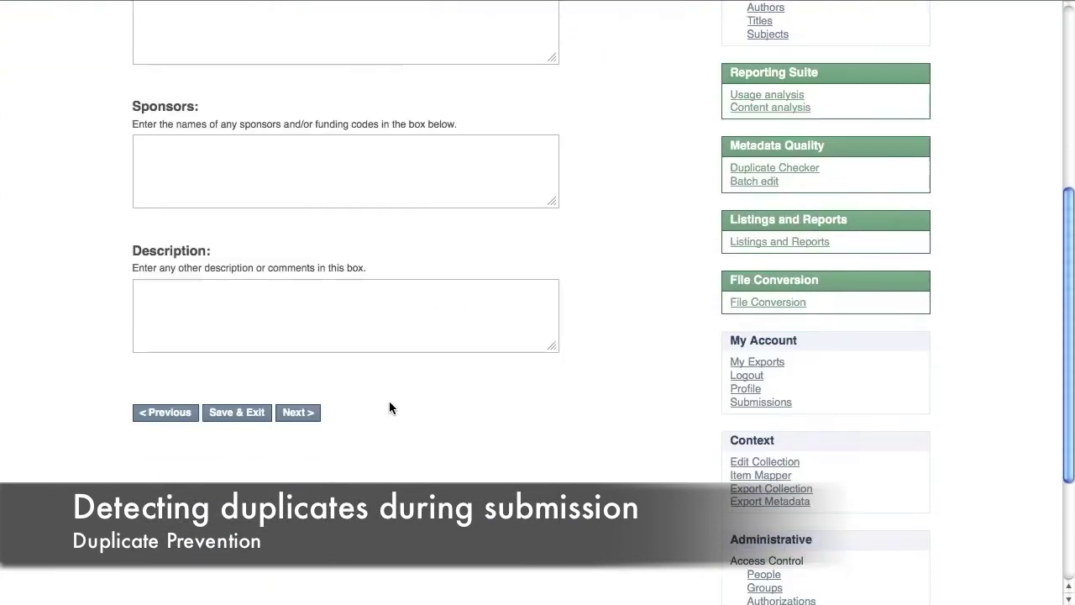
pyautogui.click(310, 414)
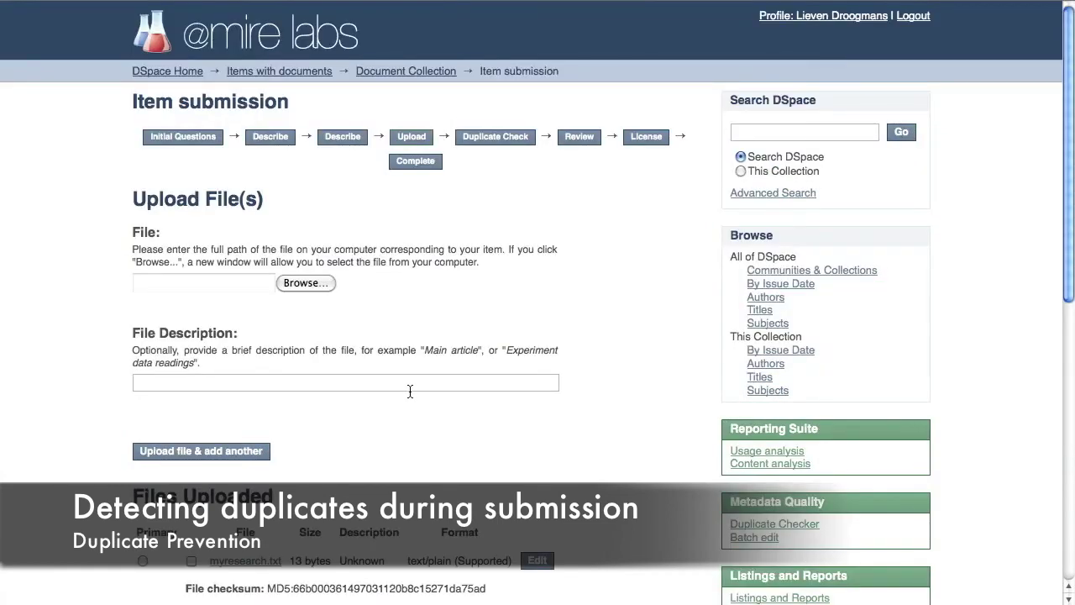
pyautogui.scroll(-1, 405, 393)
pyautogui.scroll(-3, 405, 393)
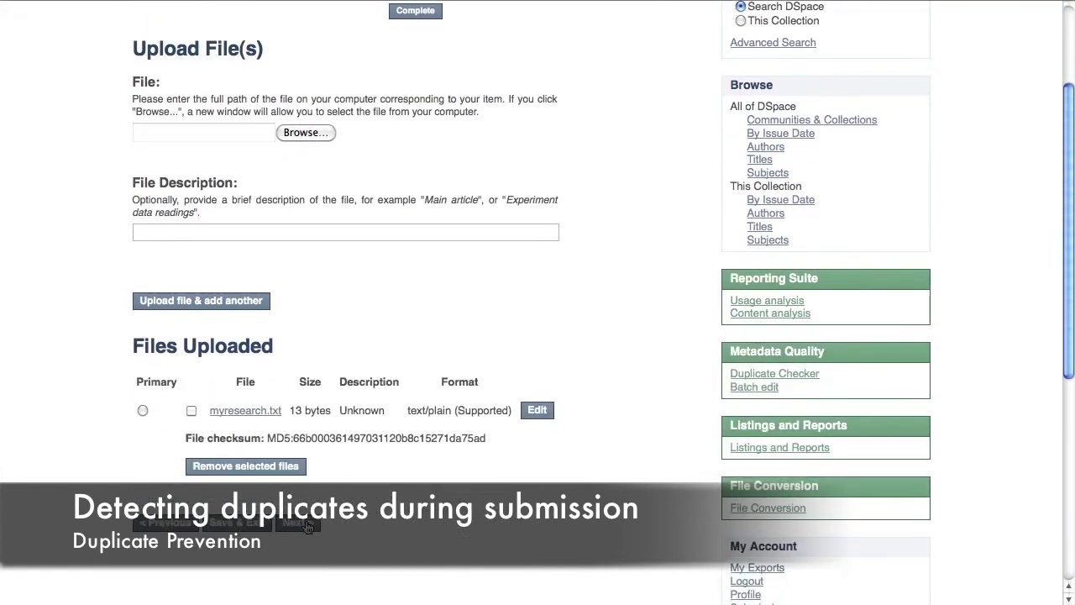
pyautogui.click(305, 522)
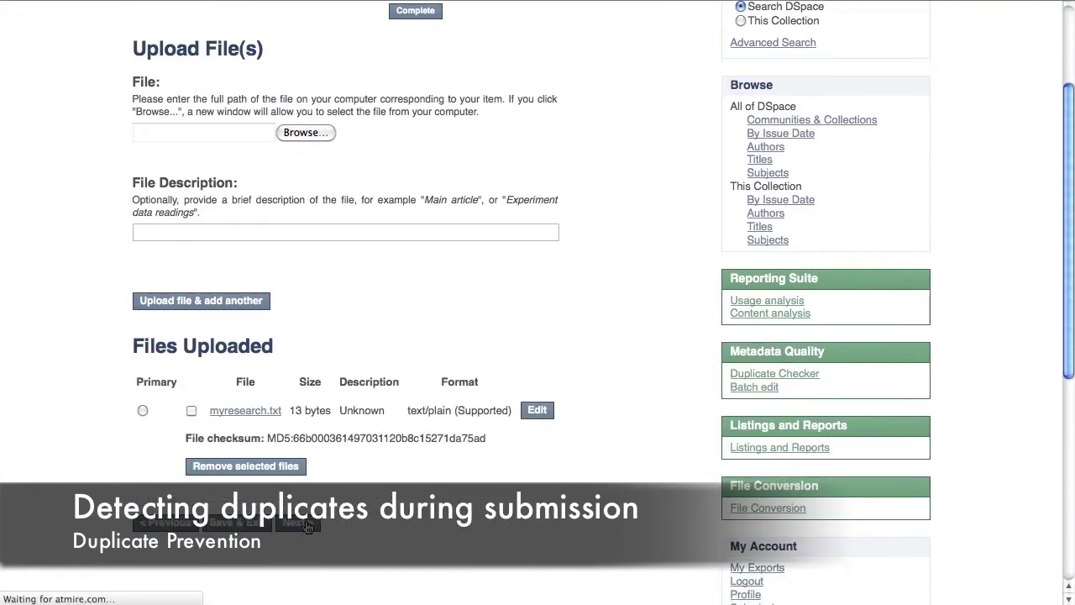